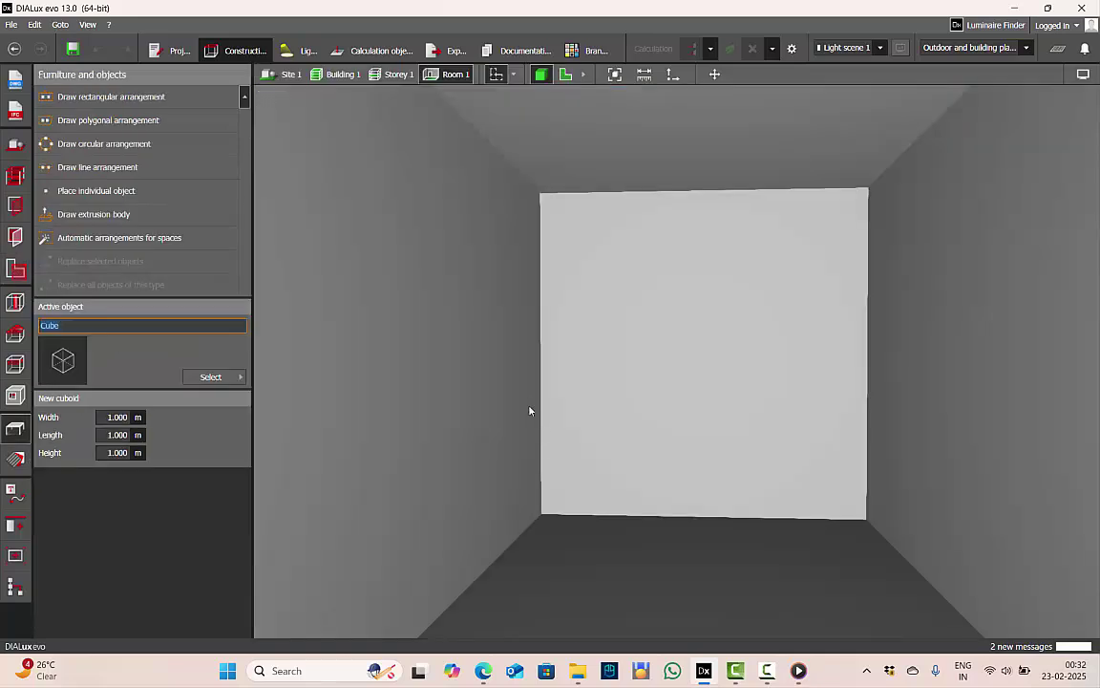
# Create an automatic arrangement of the active LEDS C4 Play Deco Asymmetrical luminaire in Room 1
pyautogui.click(565, 74)
pyautogui.click(304, 50)
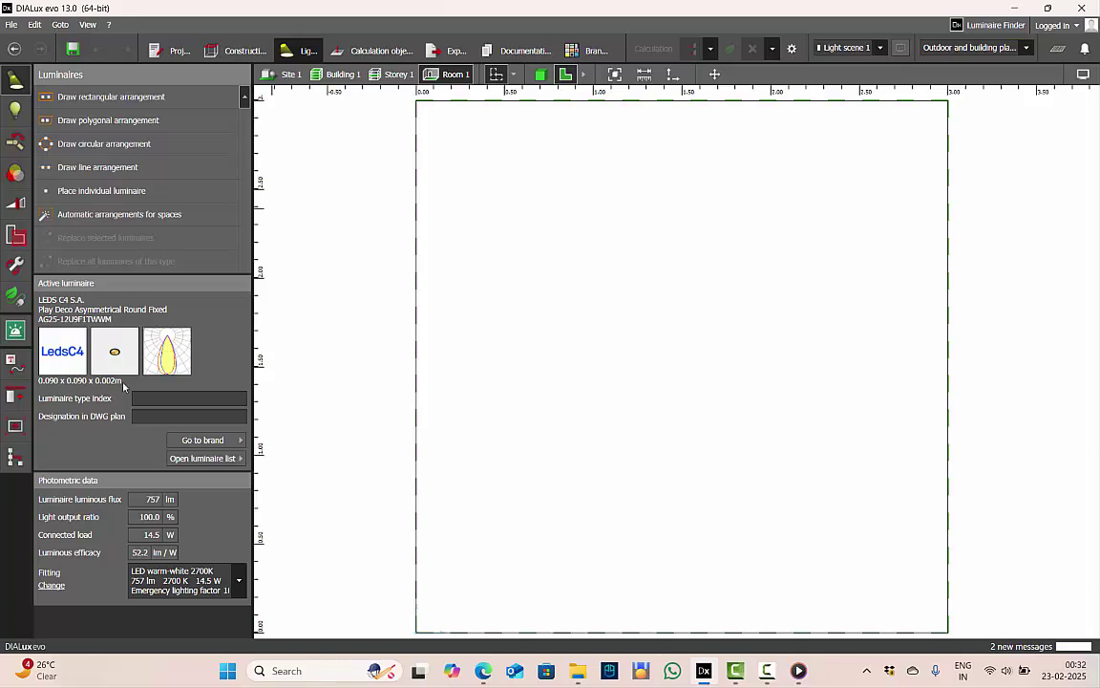
pyautogui.click(130, 215)
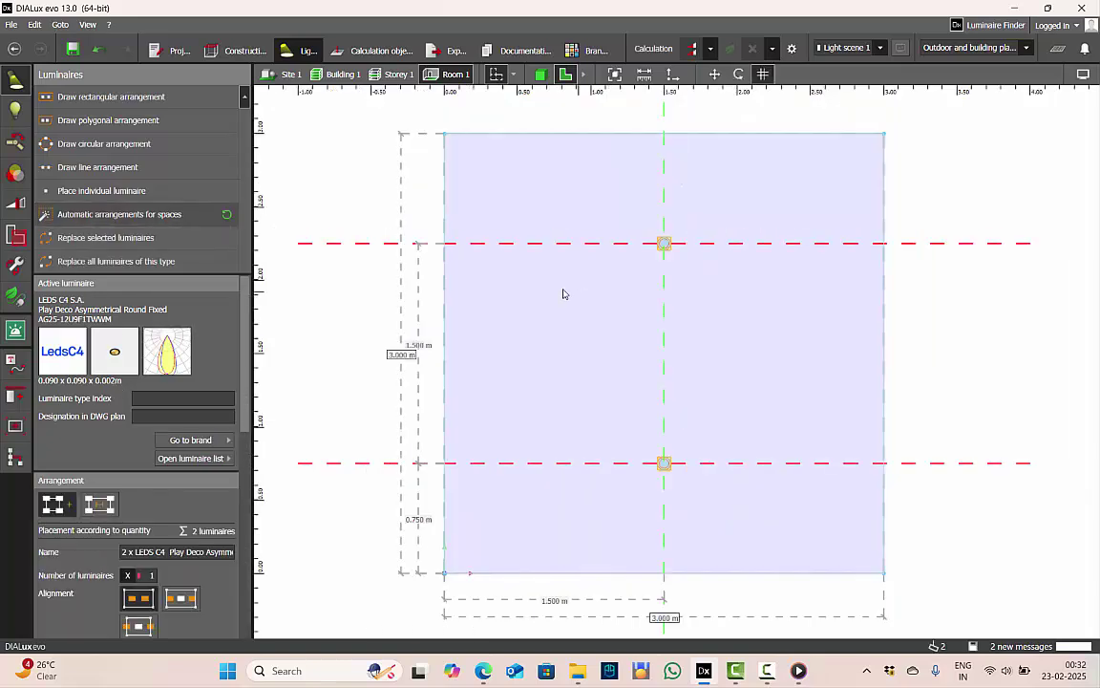
# Set the wall zone of Room 1's working plane to 0.2 m
pyautogui.click(372, 50)
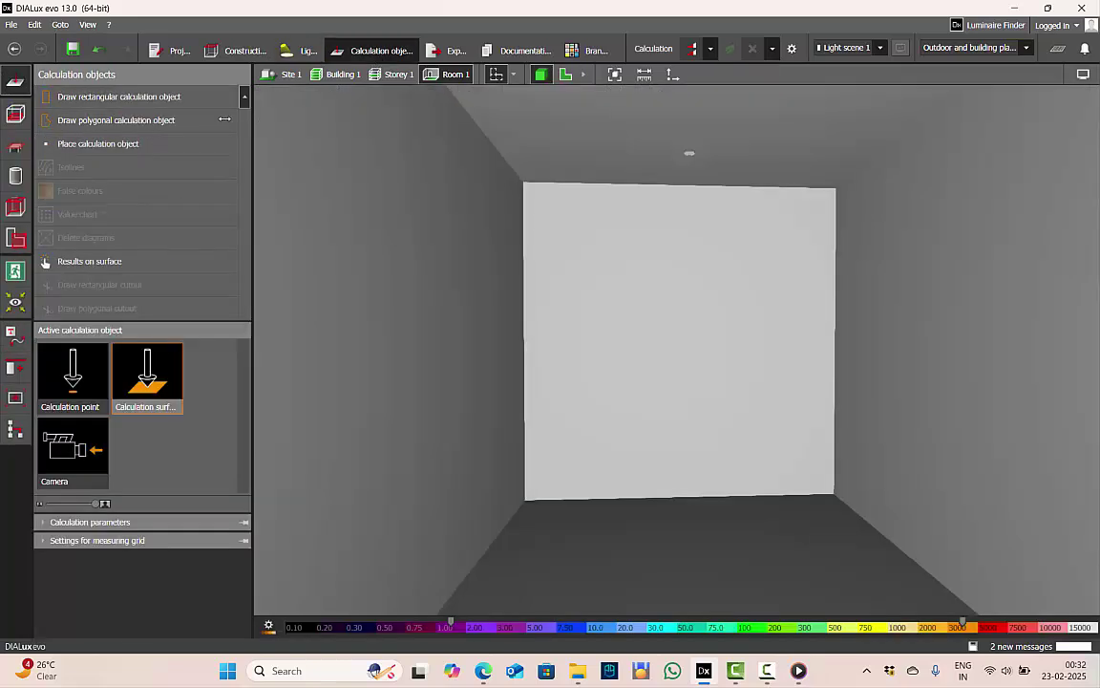
pyautogui.click(14, 115)
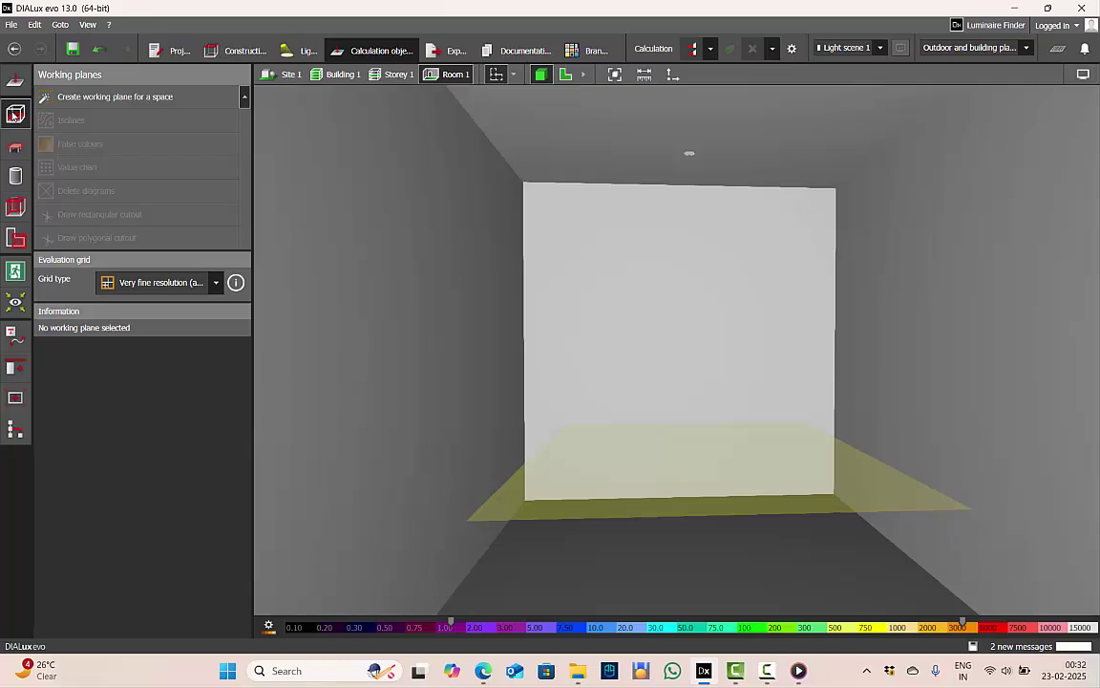
pyautogui.click(576, 462)
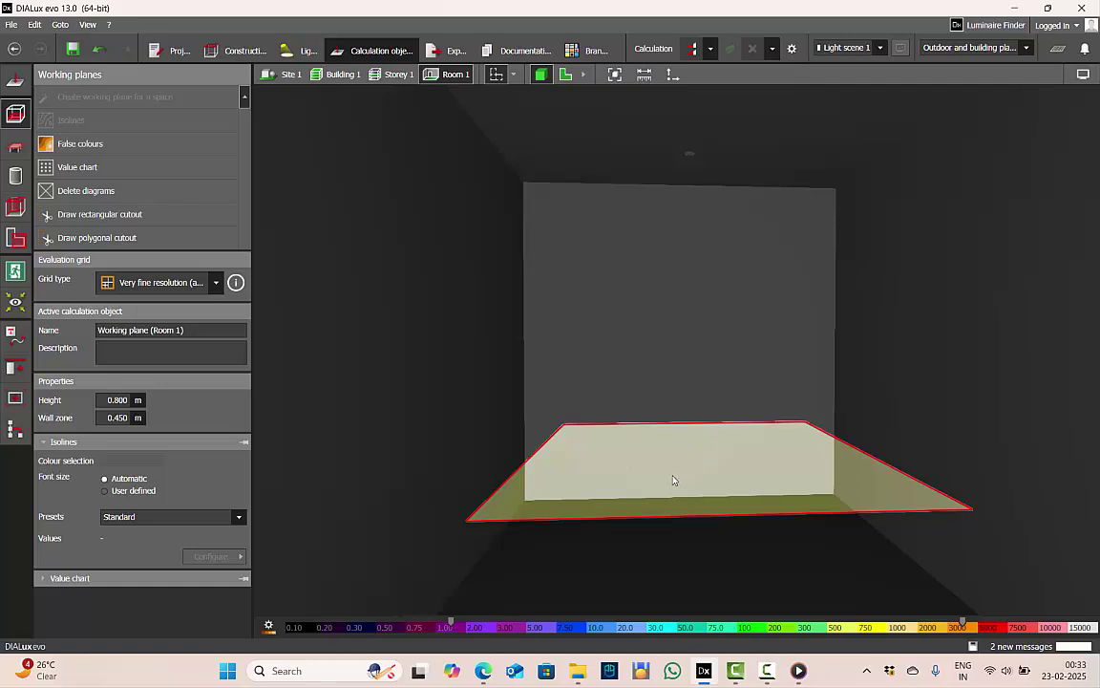
pyautogui.click(134, 417)
pyautogui.write('0.2')
pyautogui.press('Return')
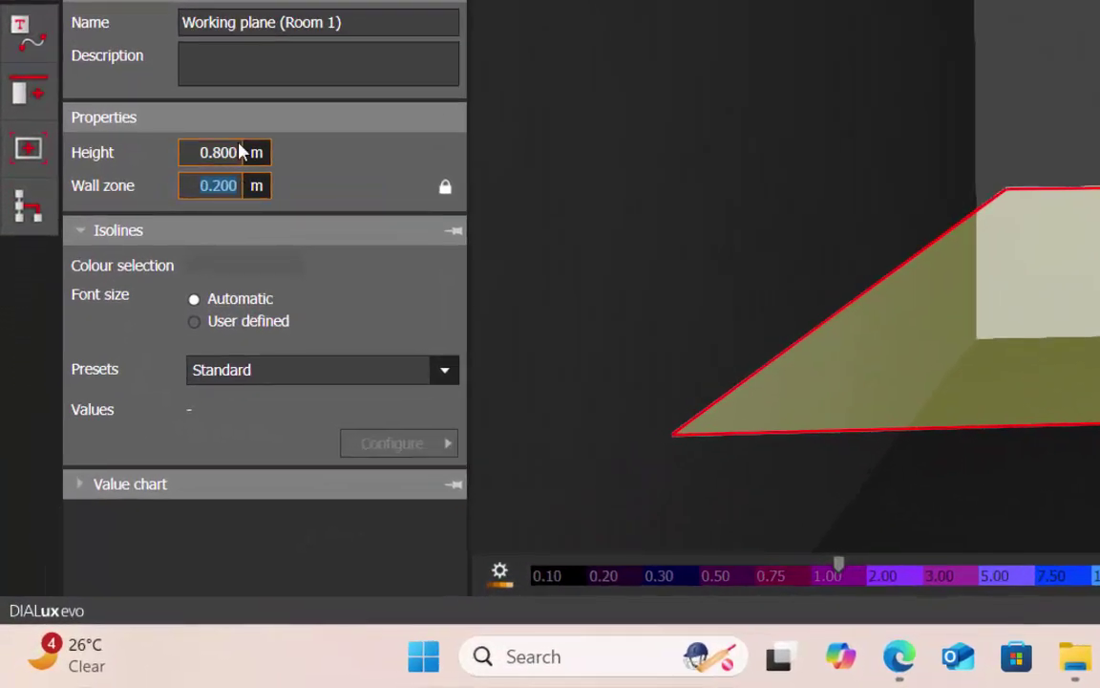
pyautogui.click(241, 152)
pyautogui.click(246, 188)
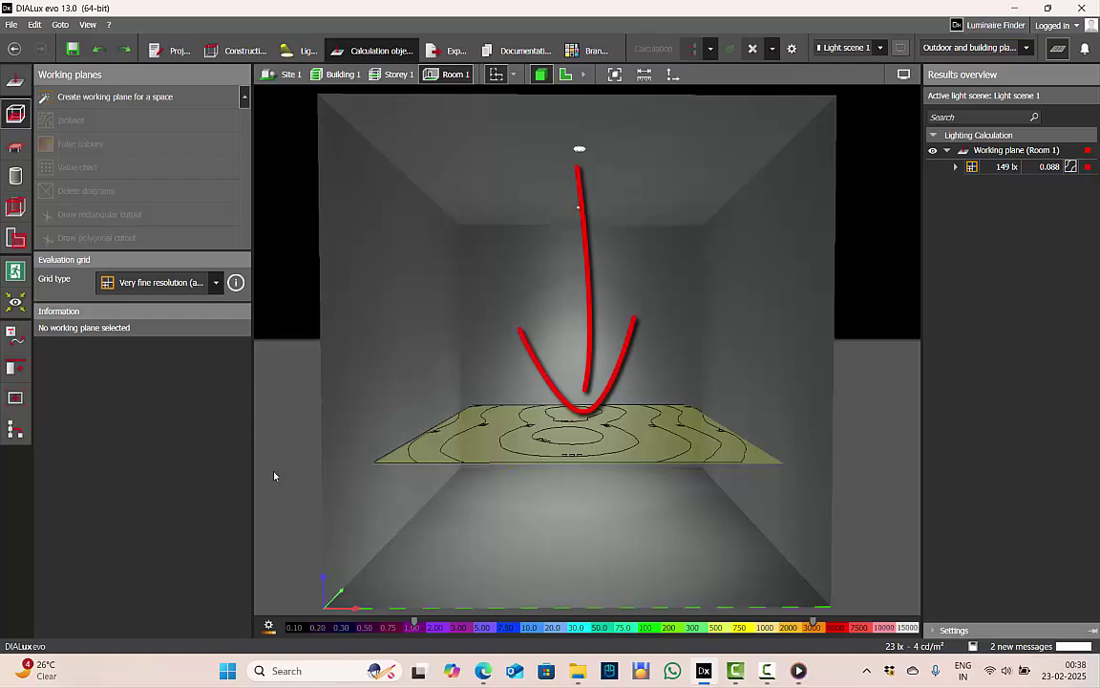
# Examine Room 1's space properties, its active luminaire and the settings of its working plane
pyautogui.click(325, 355)
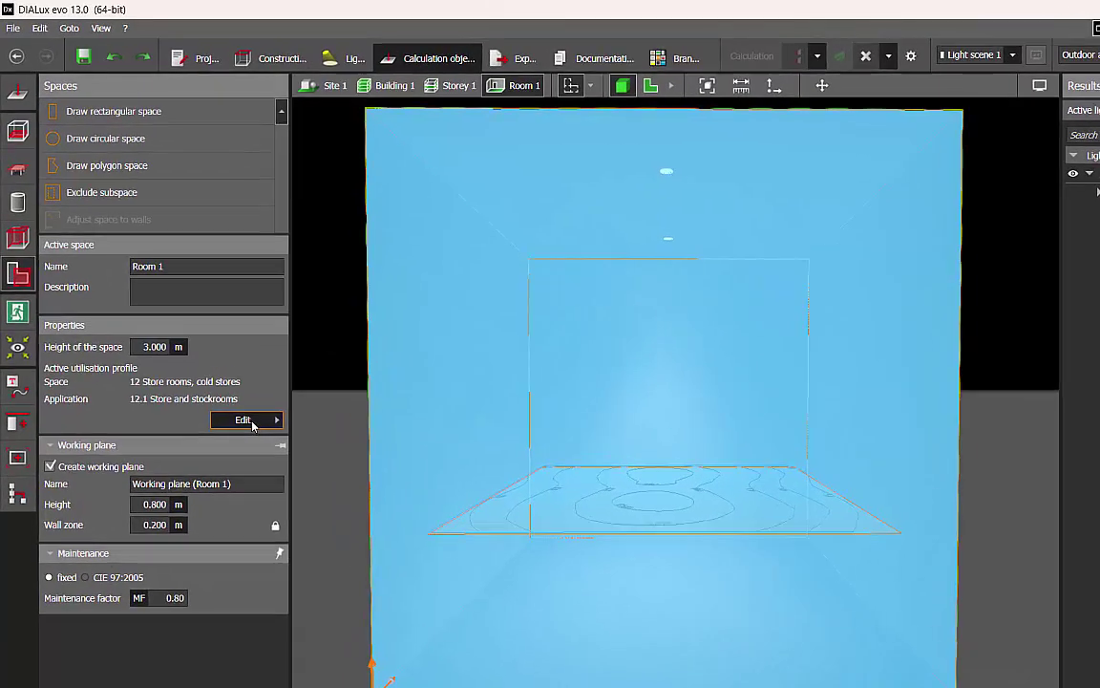
pyautogui.click(210, 365)
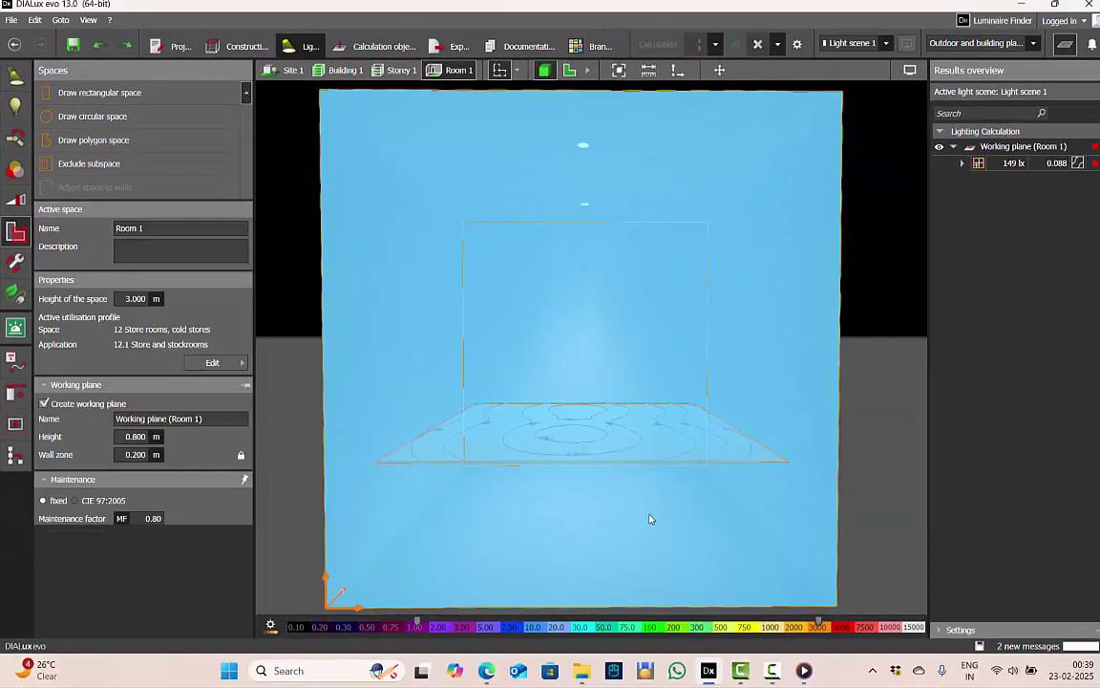
pyautogui.click(16, 77)
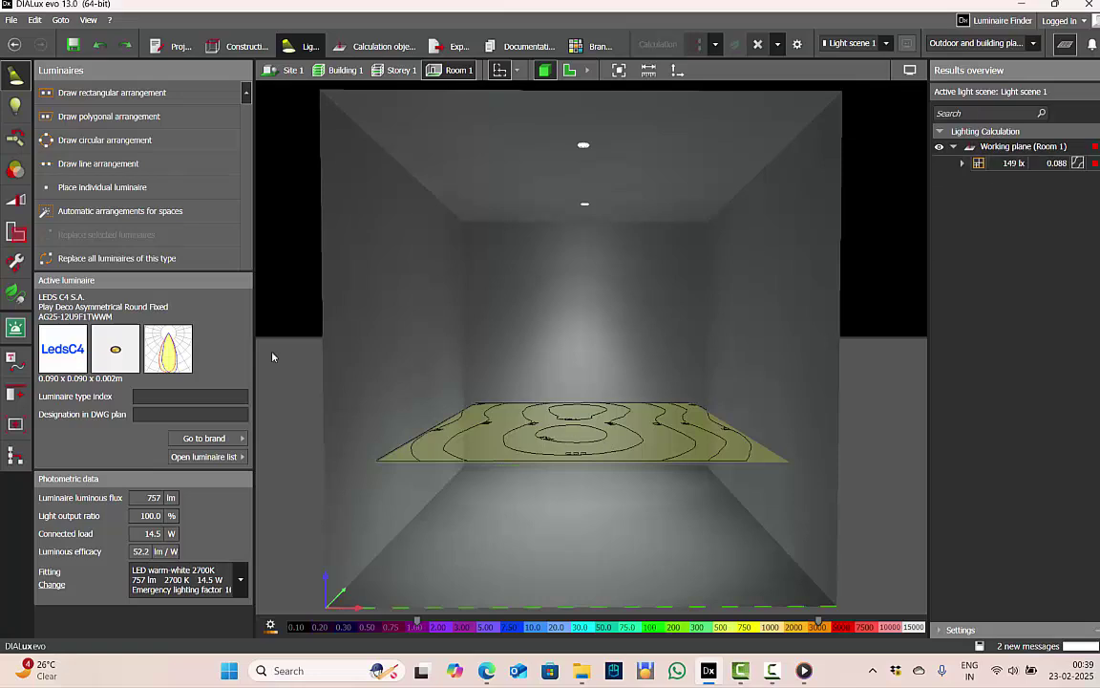
pyautogui.click(372, 45)
pyautogui.click(653, 424)
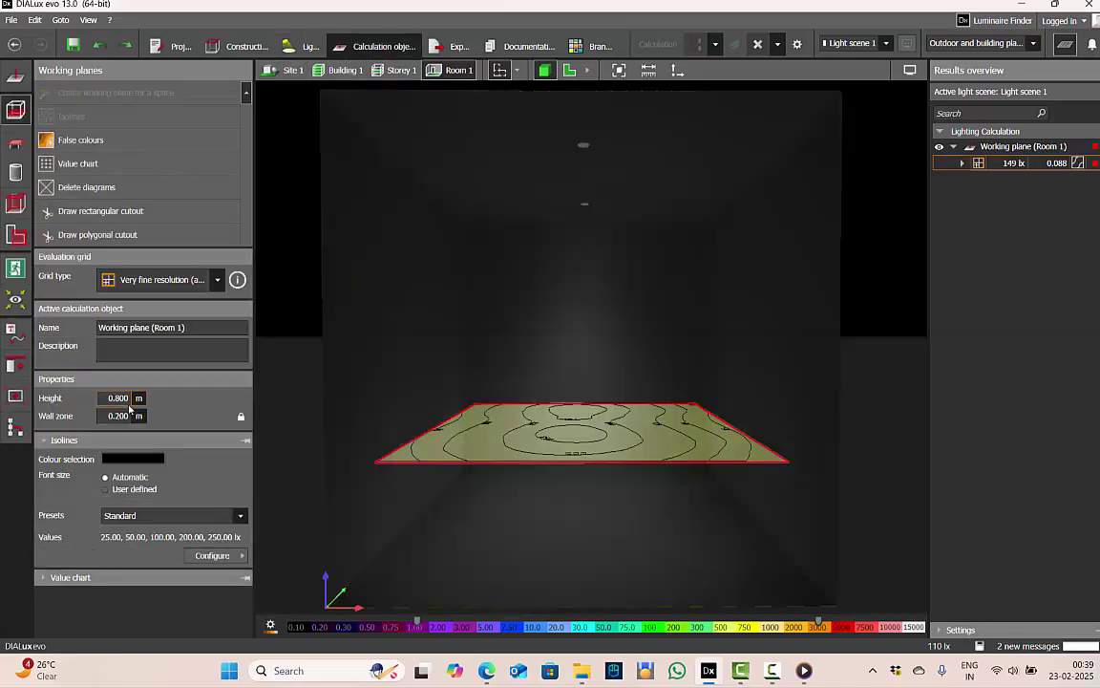
pyautogui.click(542, 482)
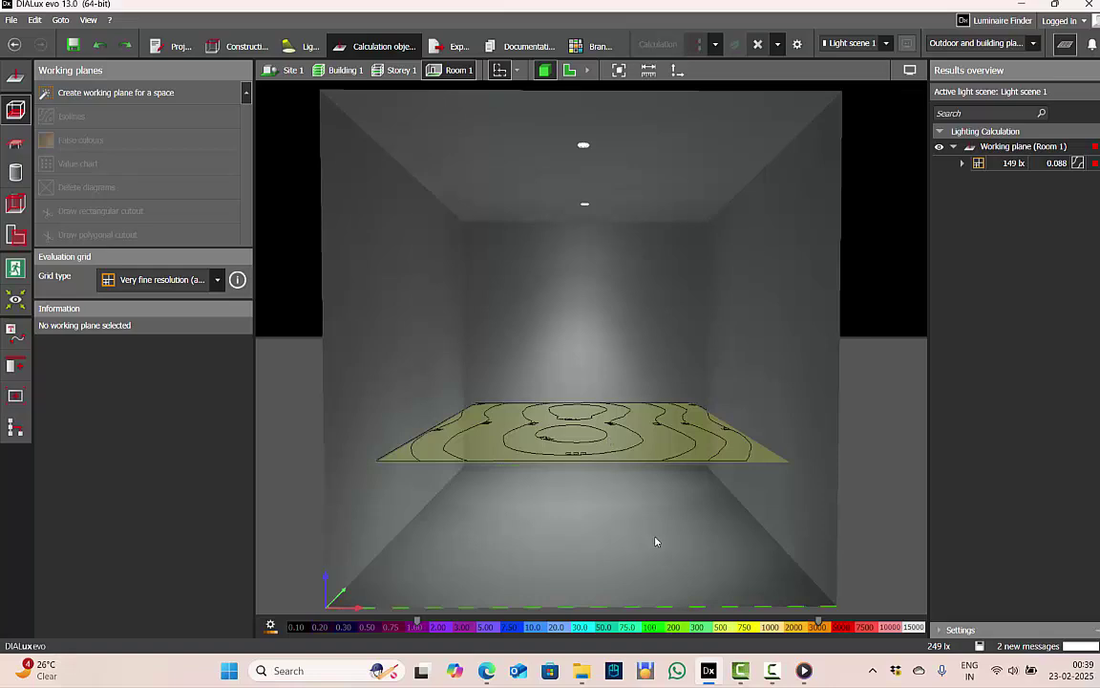
# Set the height of Room 1's working plane to 0 m, accept invalidating the results and recalculate the entire project
pyautogui.click(594, 435)
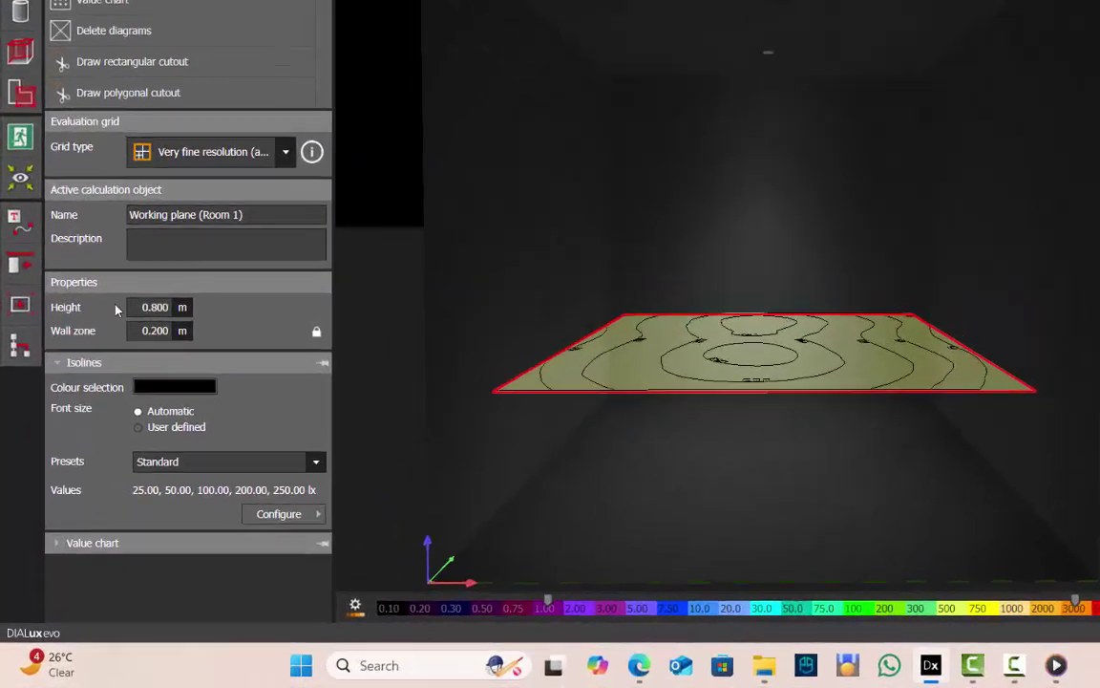
pyautogui.click(133, 397)
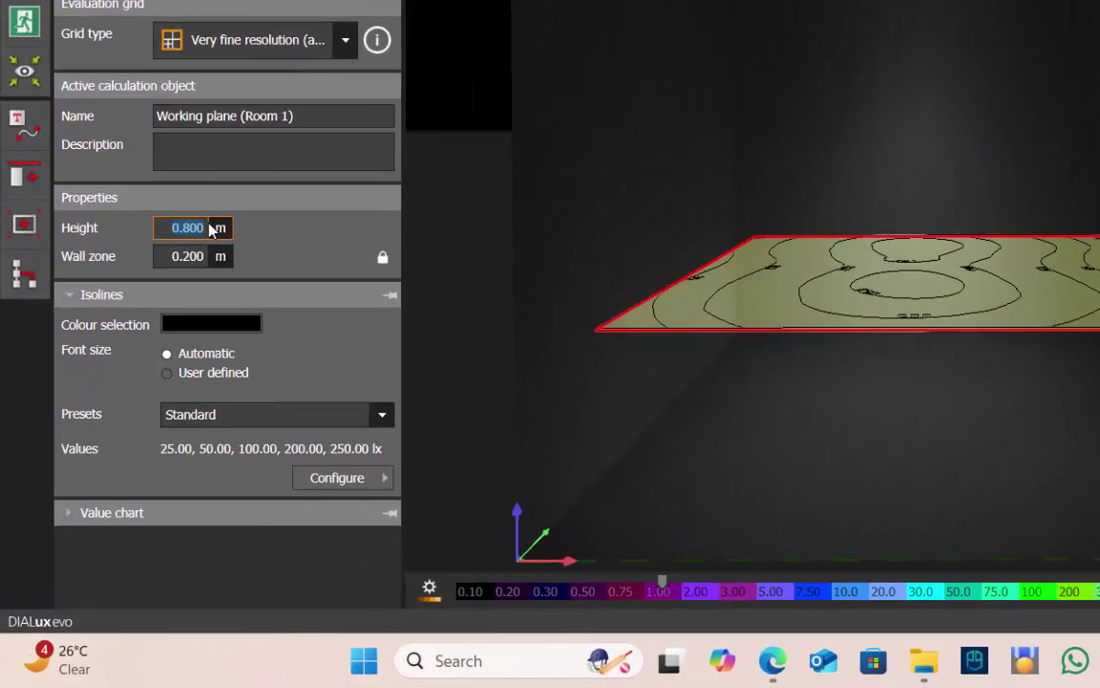
pyautogui.write('0')
pyautogui.press('Return')
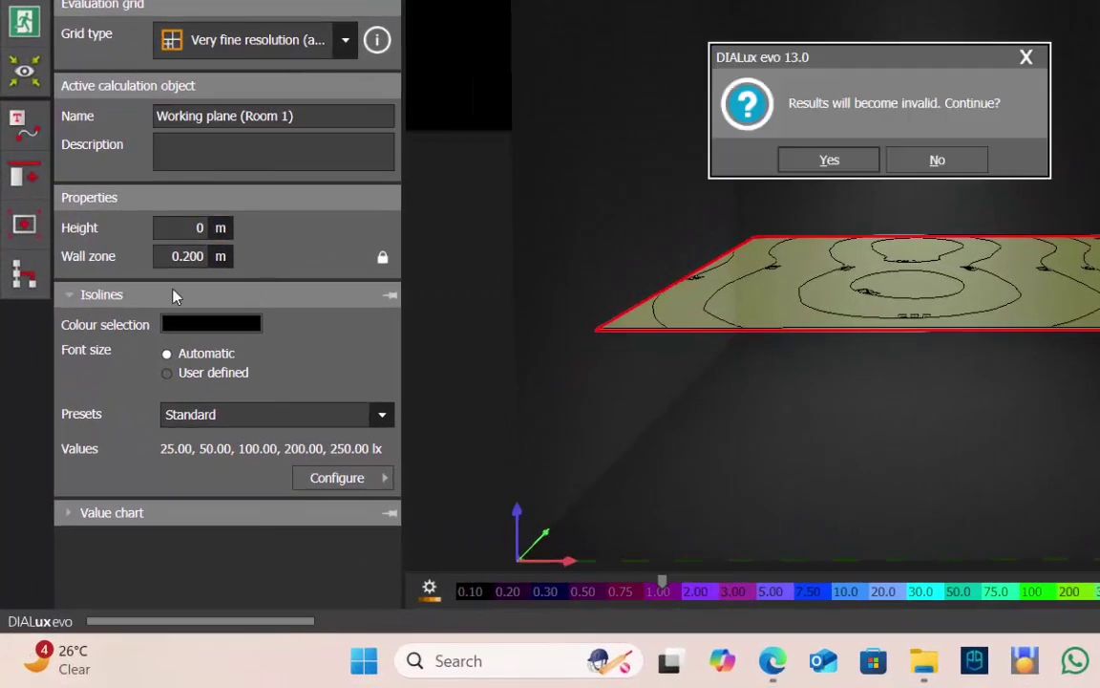
pyautogui.click(829, 160)
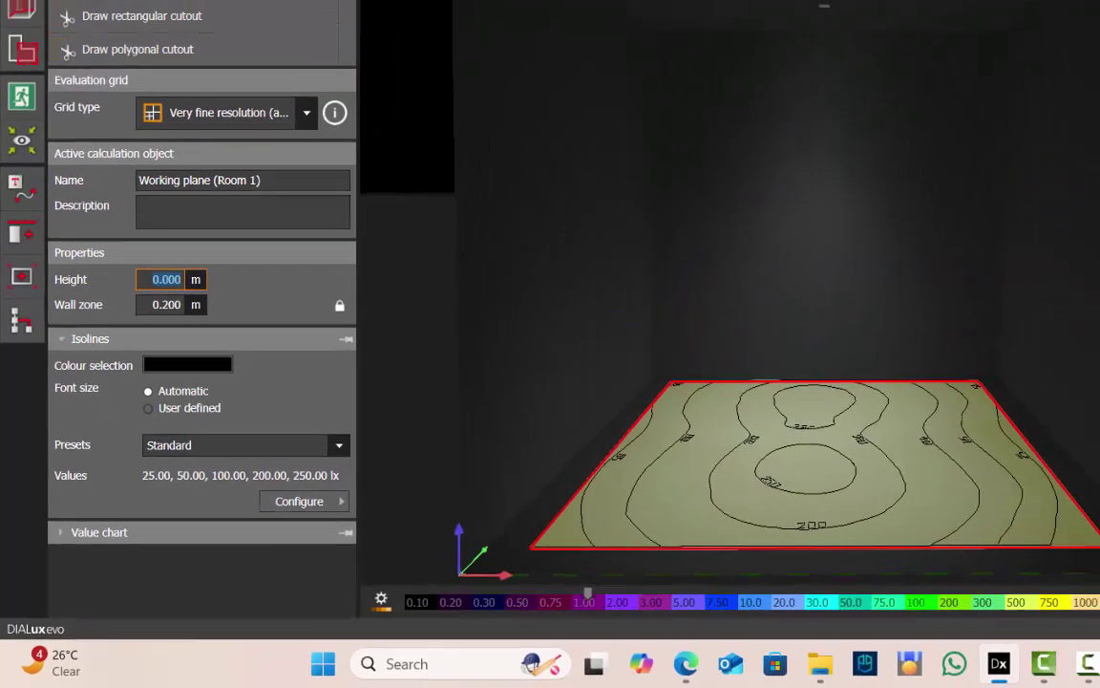
pyautogui.click(691, 49)
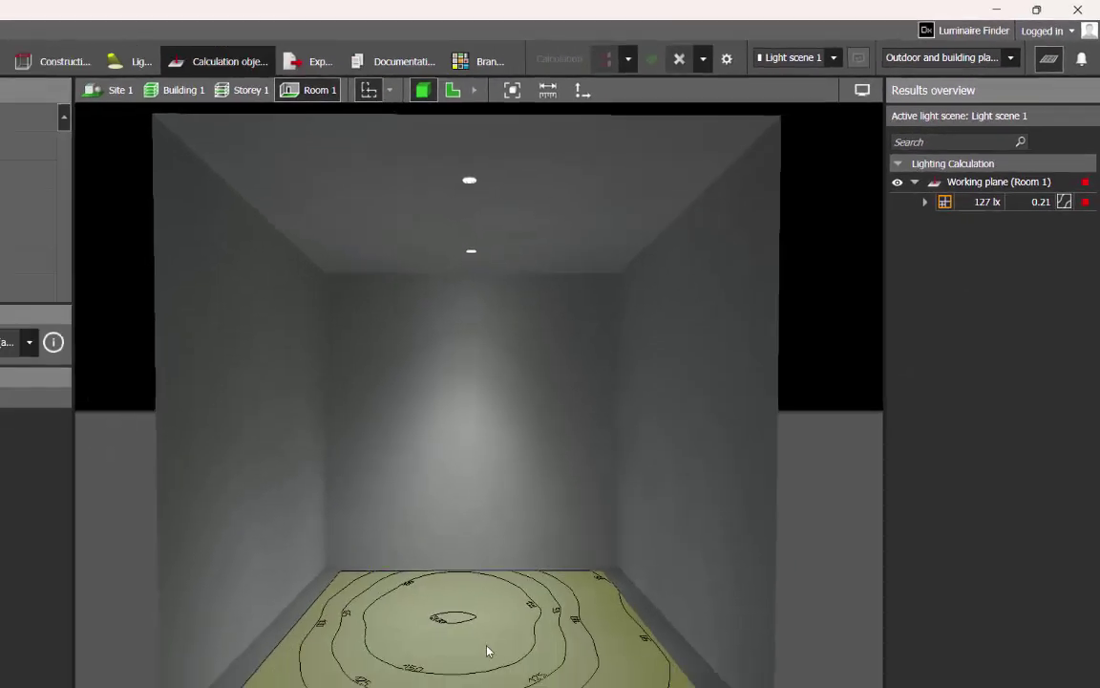
pyautogui.click(540, 478)
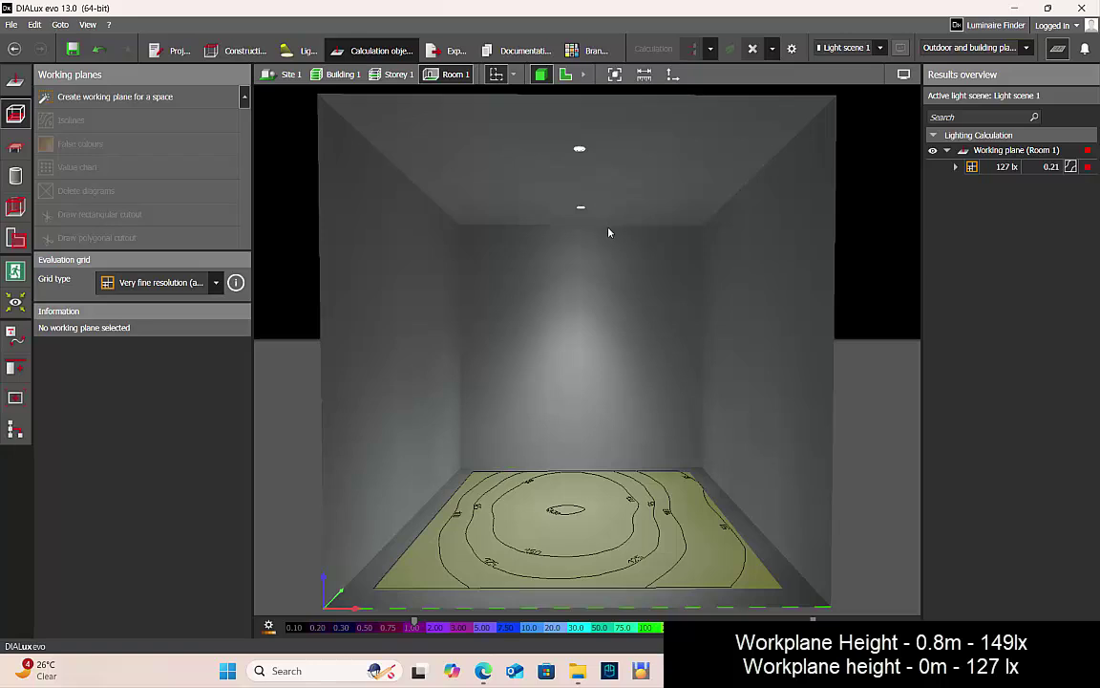
# Return the working plane's height to 0.8 m and recalculate the entire project for all light scenes
pyautogui.click(658, 482)
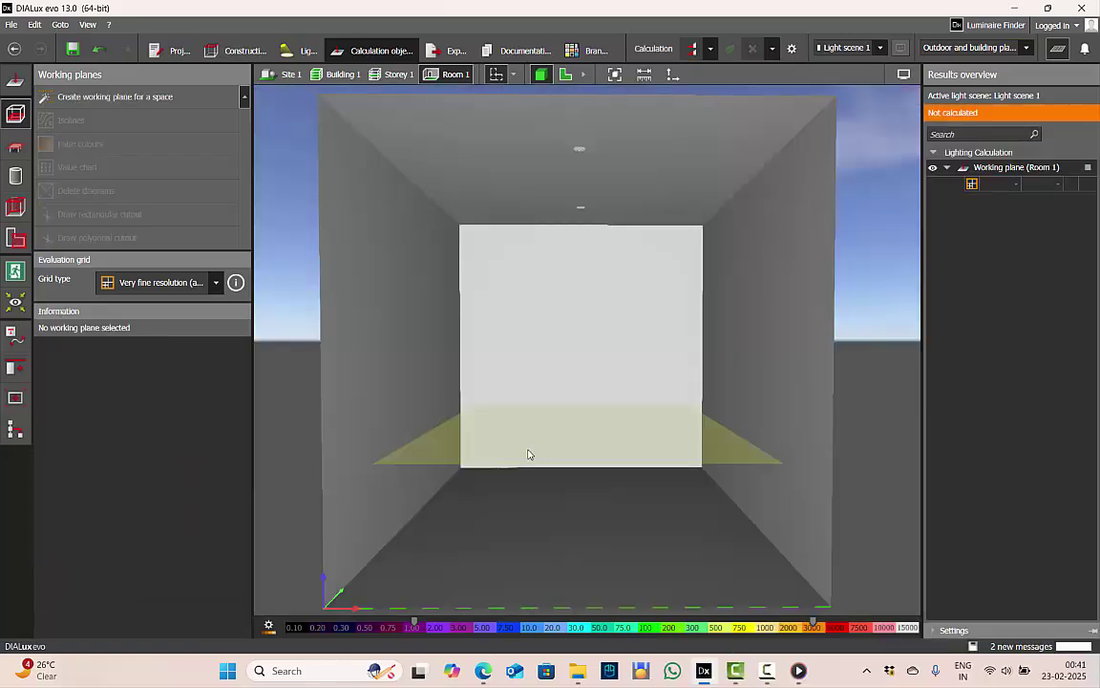
pyautogui.moveTo(577, 560)
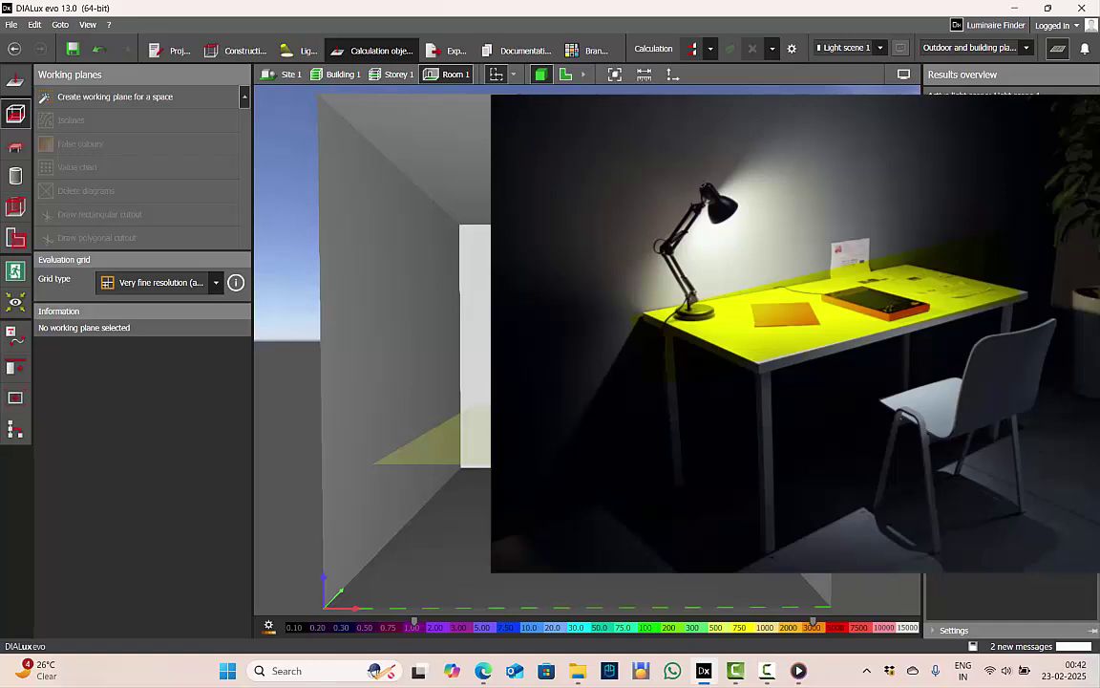
pyautogui.click(695, 50)
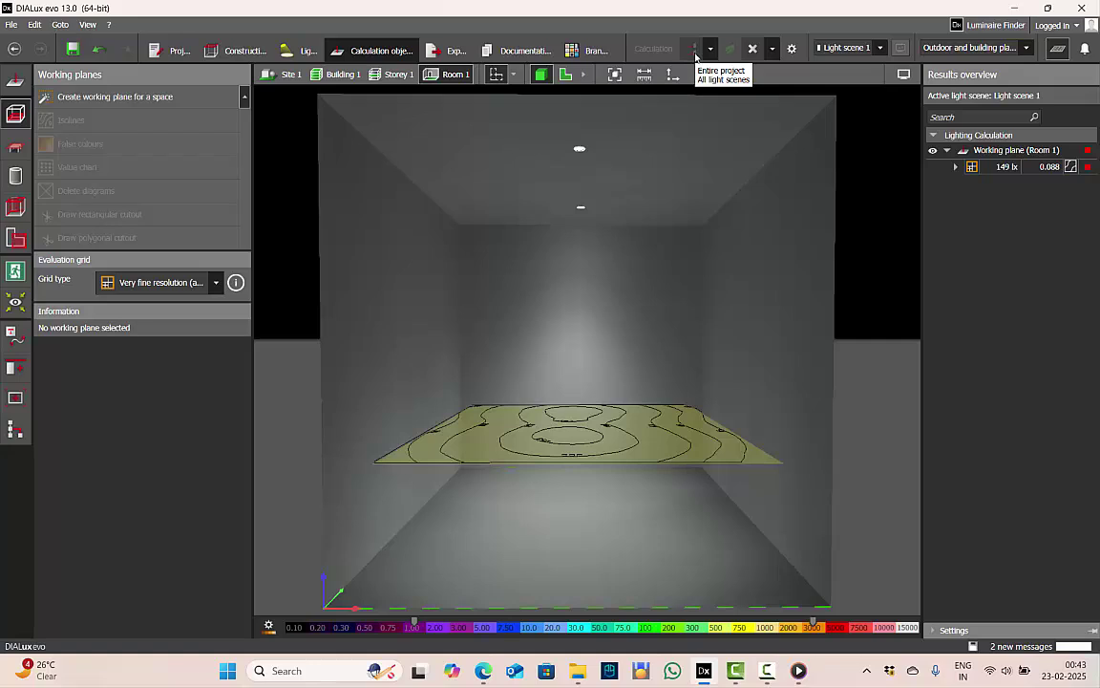
pyautogui.click(519, 356)
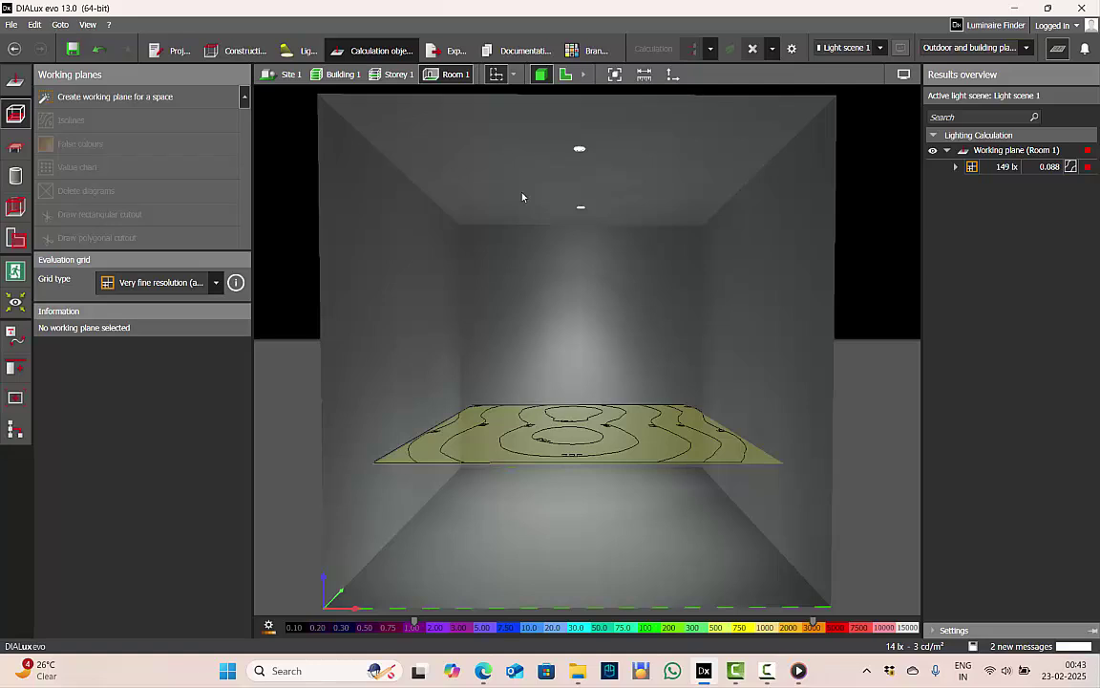
# Examine Room 1's summary results and the working plane's perpendicular illuminance page in the documentation
pyautogui.click(523, 53)
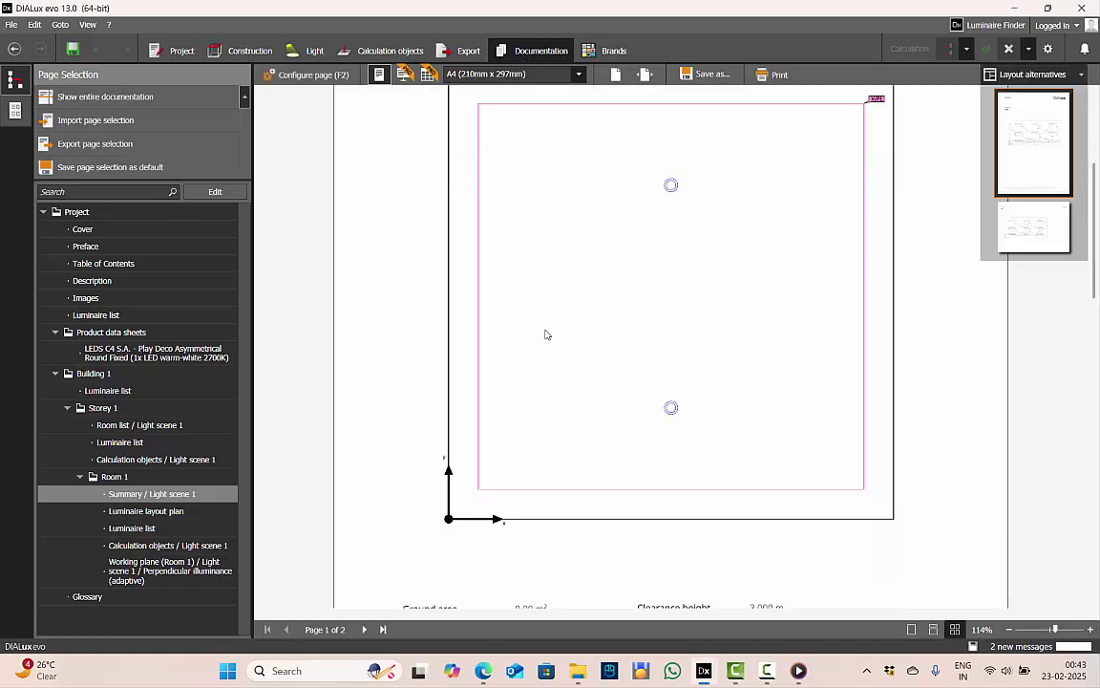
pyautogui.scroll(-12, 547, 335)
pyautogui.keyDown('ctrl'); pyautogui.scroll(3, 554, 289); pyautogui.keyUp('ctrl')
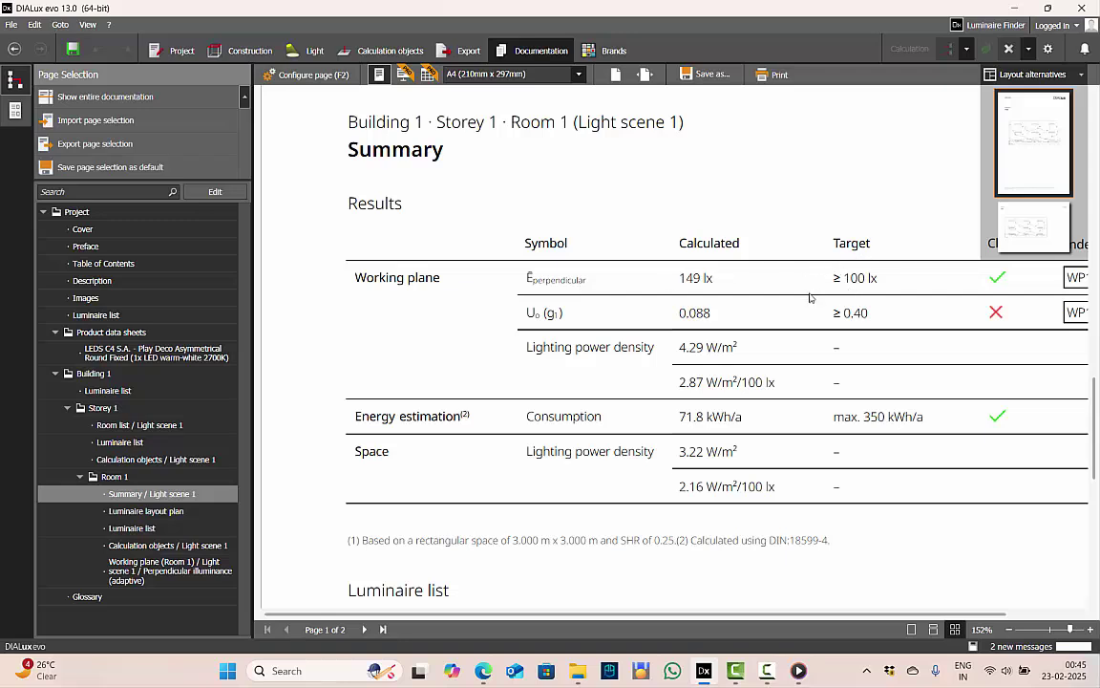
pyautogui.scroll(3, 684, 292)
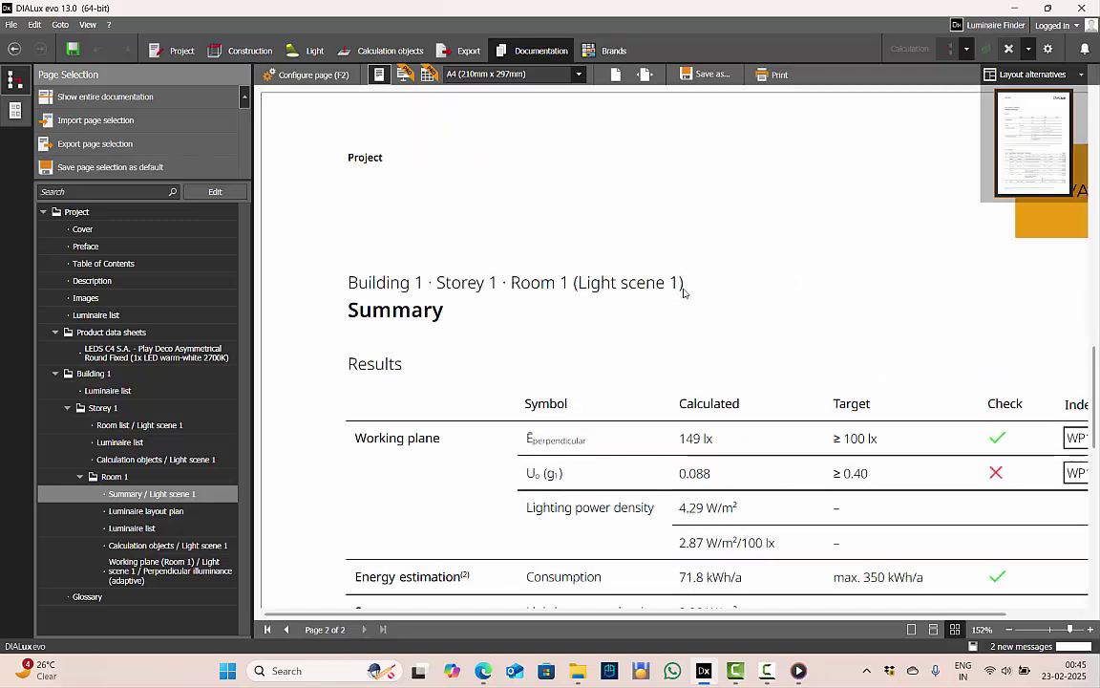
pyautogui.scroll(-3, 688, 299)
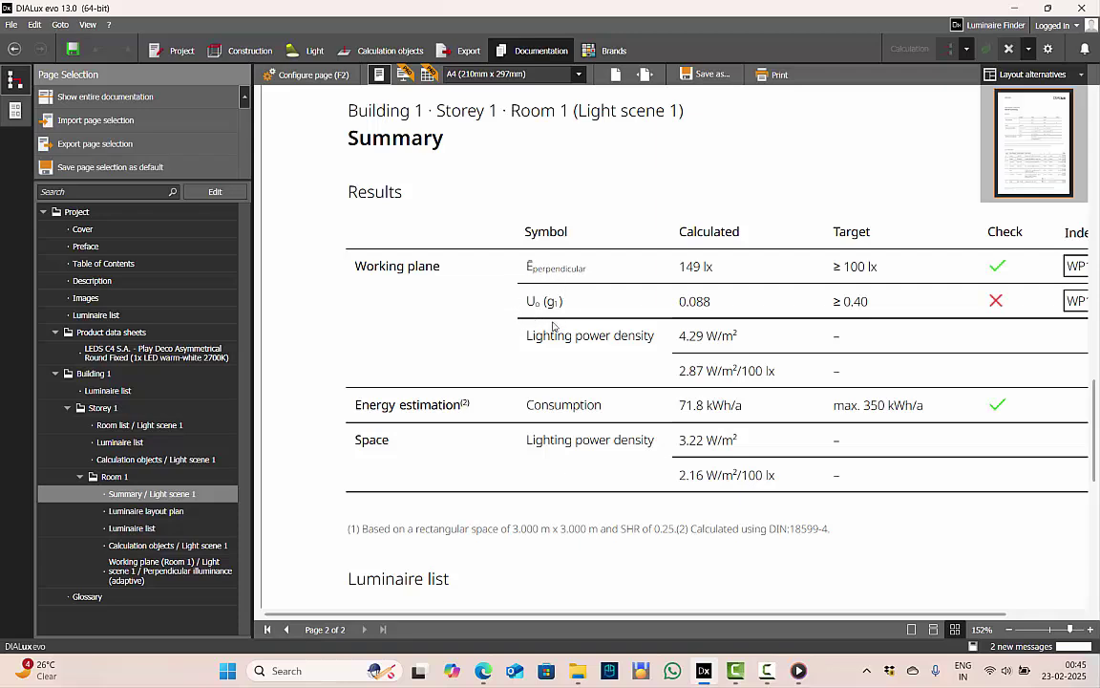
pyautogui.scroll(-3, 554, 327)
pyautogui.keyDown('ctrl'); pyautogui.scroll(-5, 540, 430); pyautogui.keyUp('ctrl')
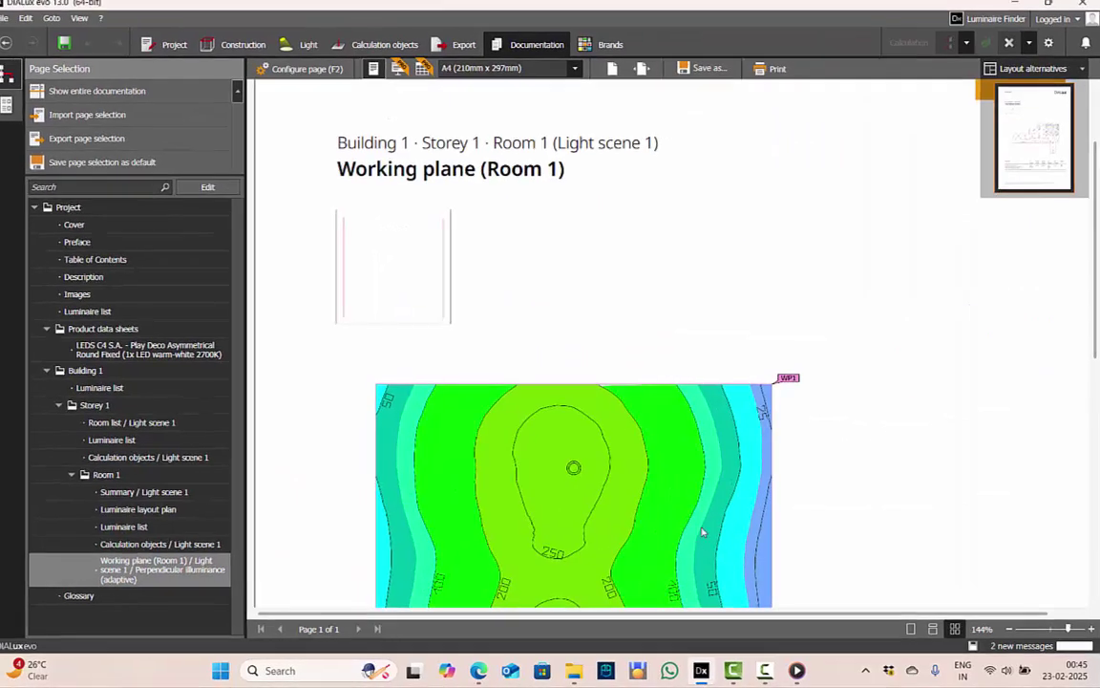
pyautogui.scroll(-5, 664, 349)
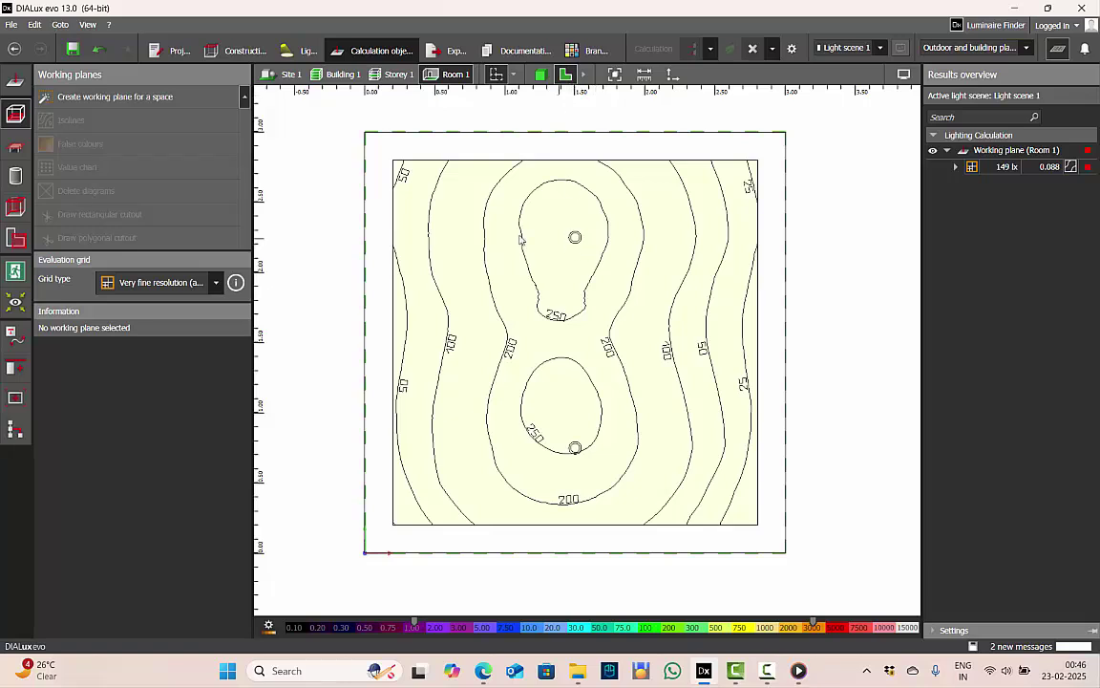
# Compare the false-colour and value-chart displays of the working plane's results, ending with false colours
pyautogui.click(520, 239)
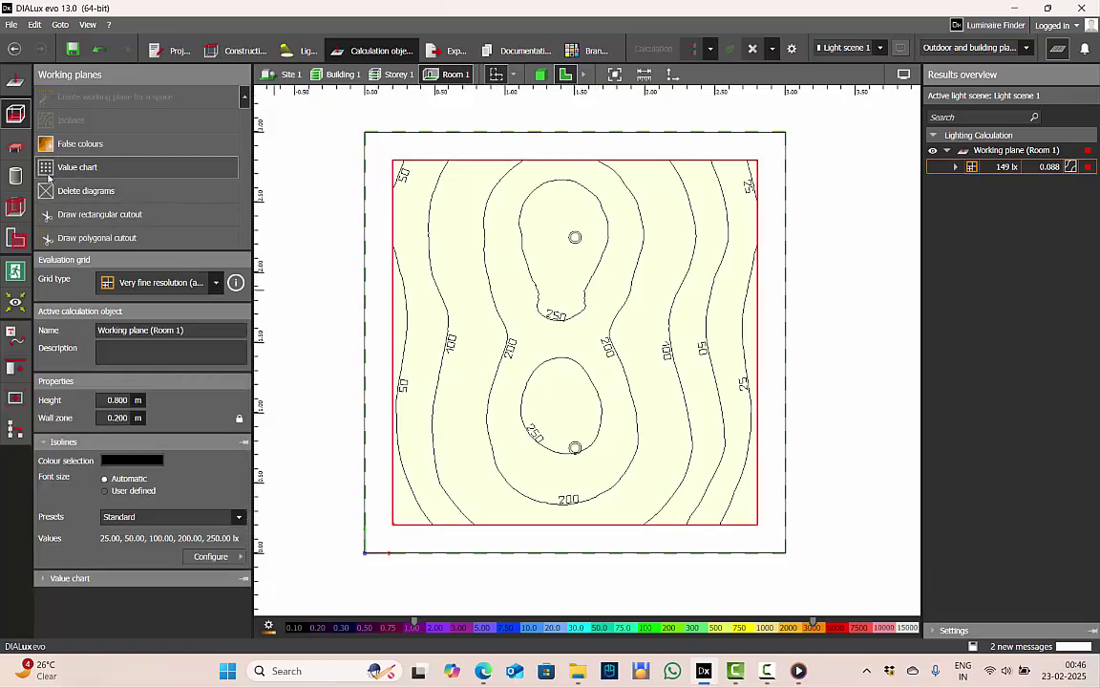
pyautogui.click(93, 144)
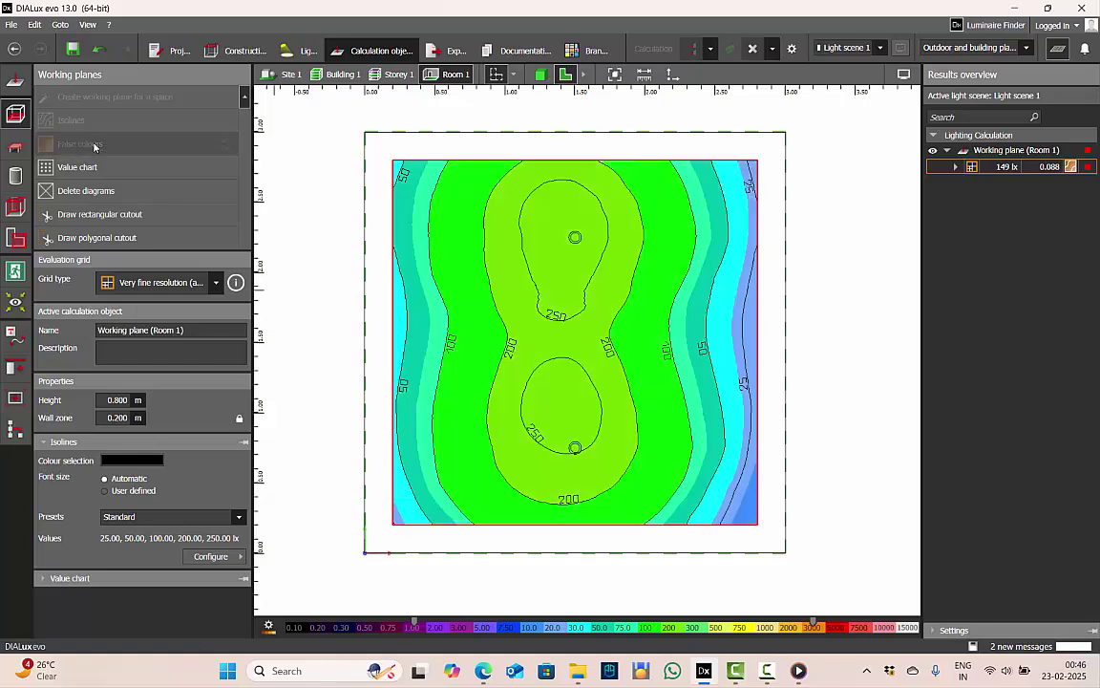
pyautogui.click(93, 144)
pyautogui.click(78, 167)
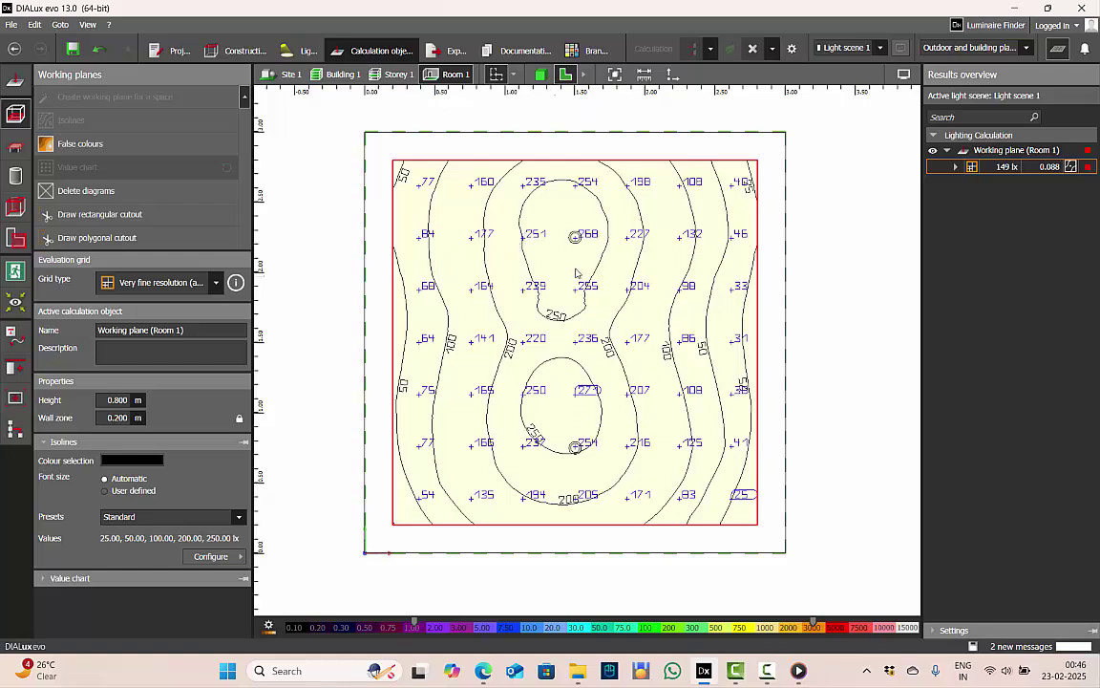
pyautogui.click(86, 190)
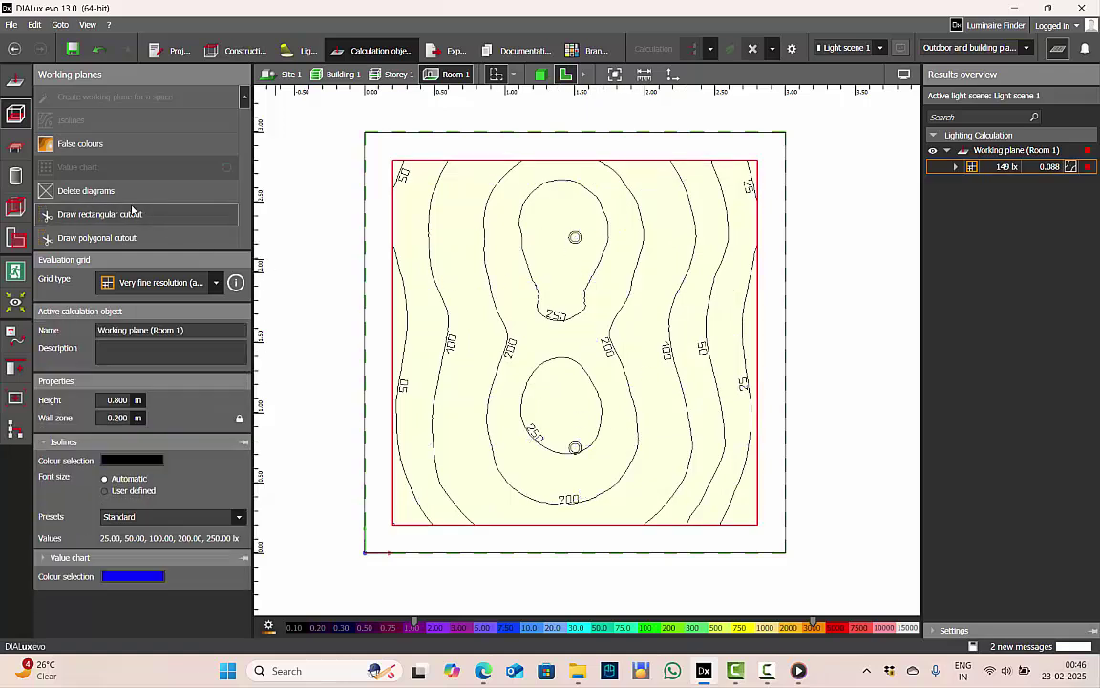
pyautogui.click(86, 144)
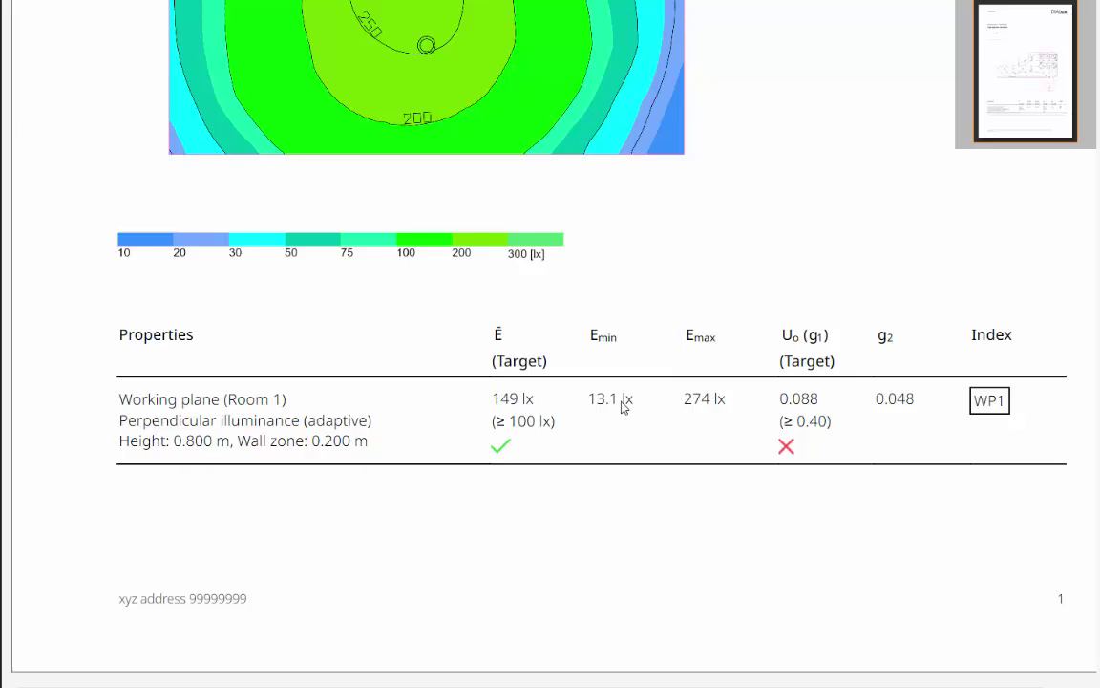
# Review the working plane's illuminance table in the documentation and return to the working plane's value chart in plan view
pyautogui.press('Escape')
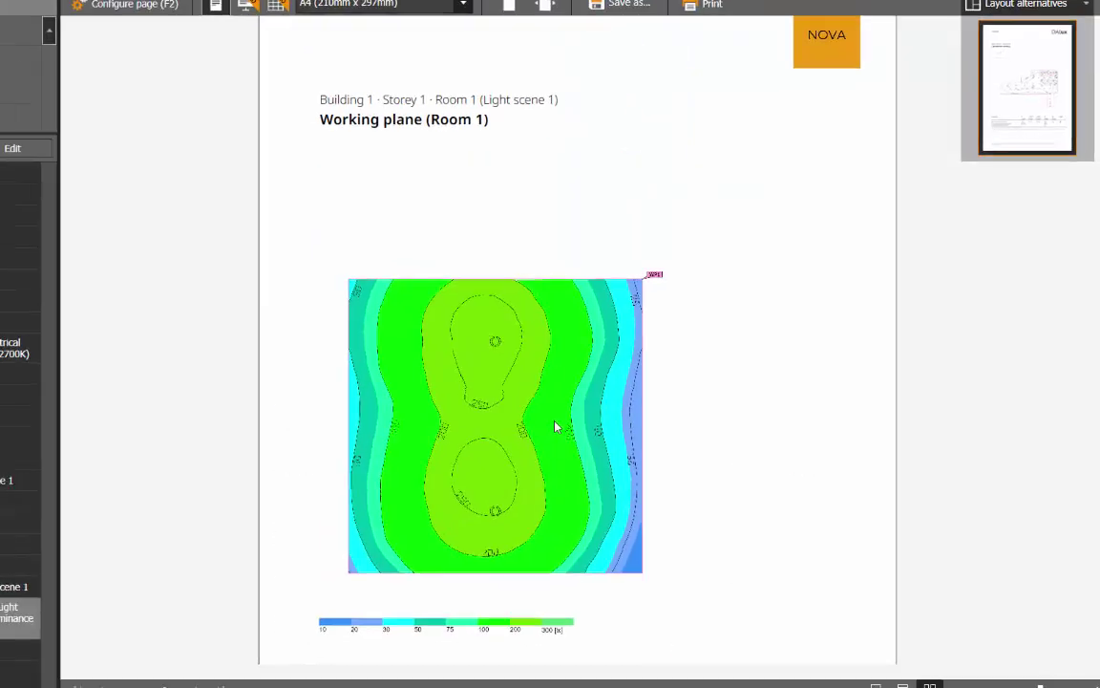
pyautogui.scroll(-3, 654, 417)
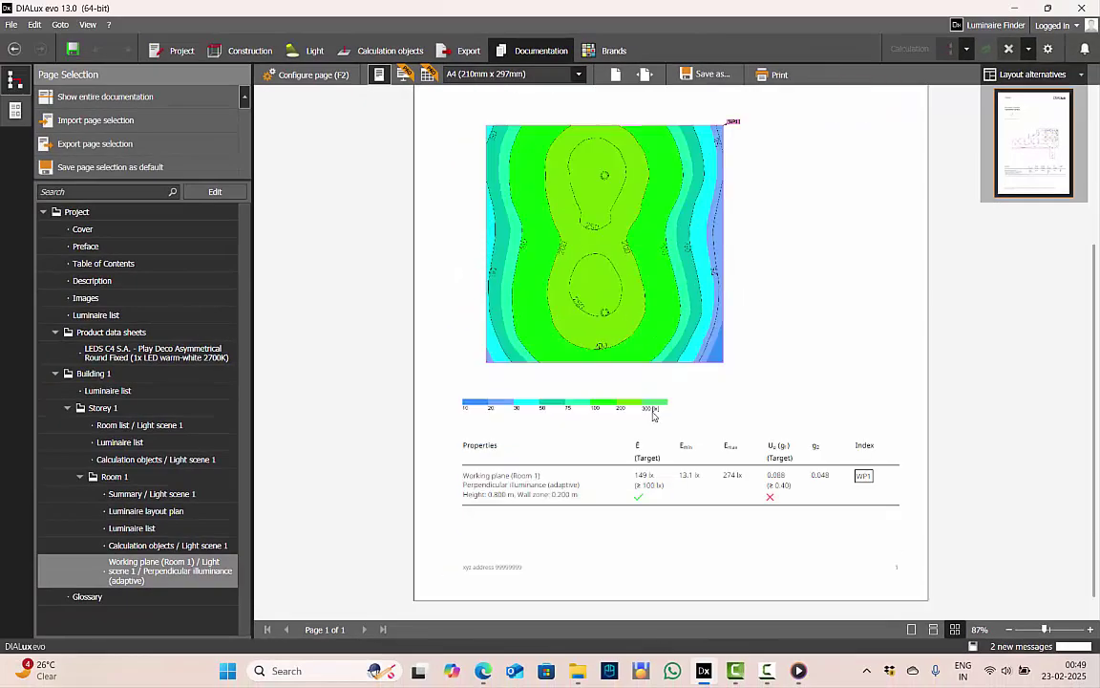
pyautogui.click(353, 50)
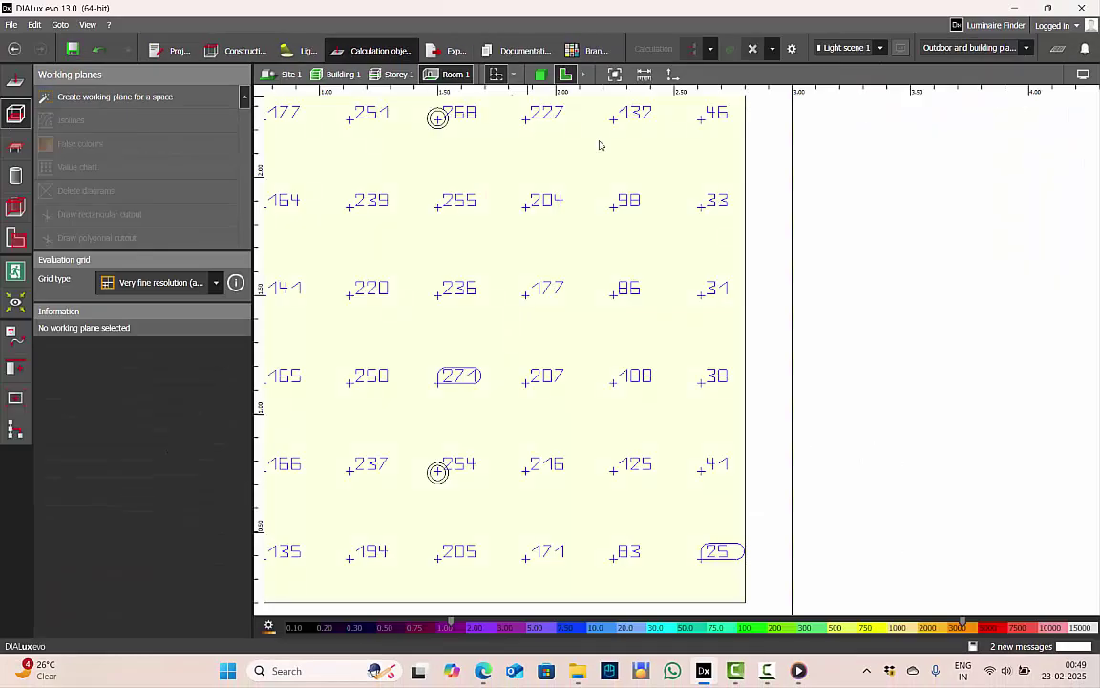